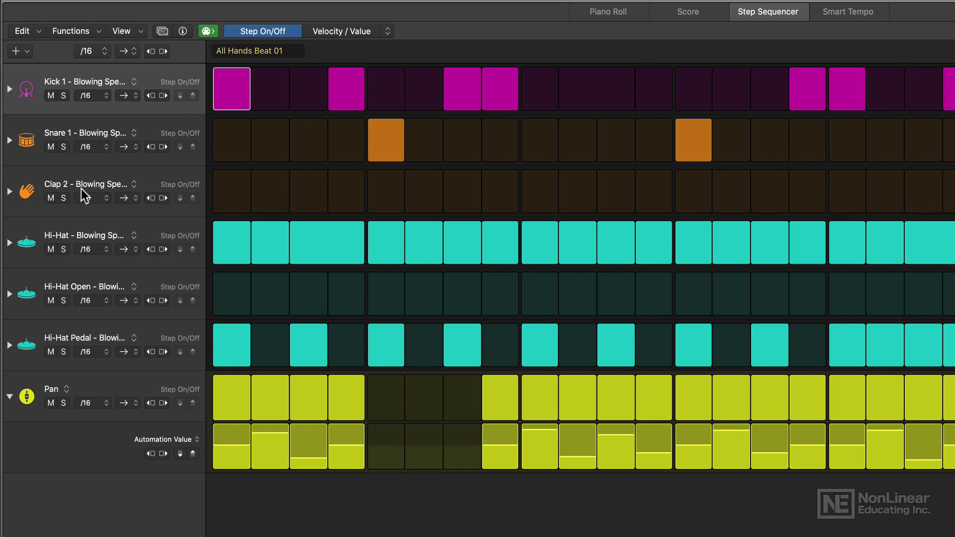
- Set the Hi-Hat row to play in Reverse and give two steps 4 and 2 note repeats
left_click(9, 243)
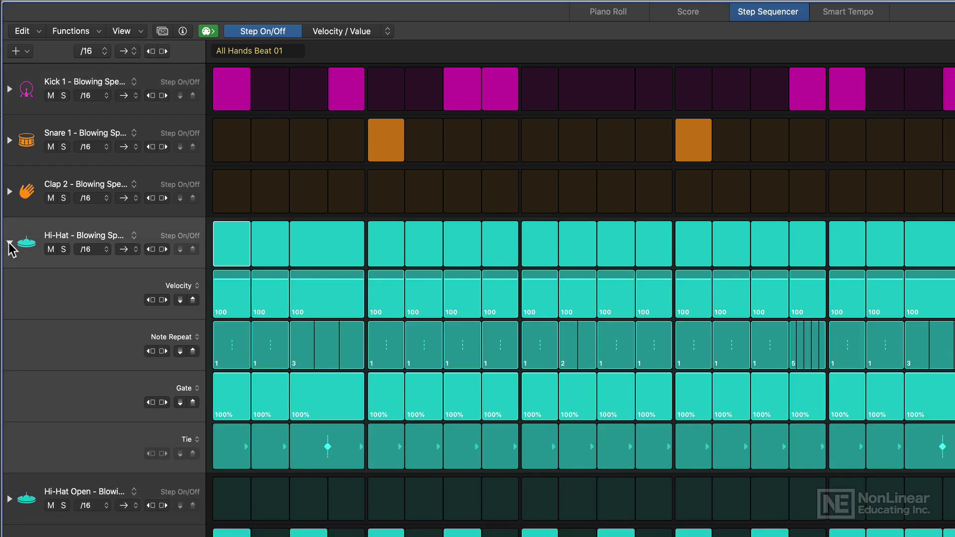
left_click(9, 244)
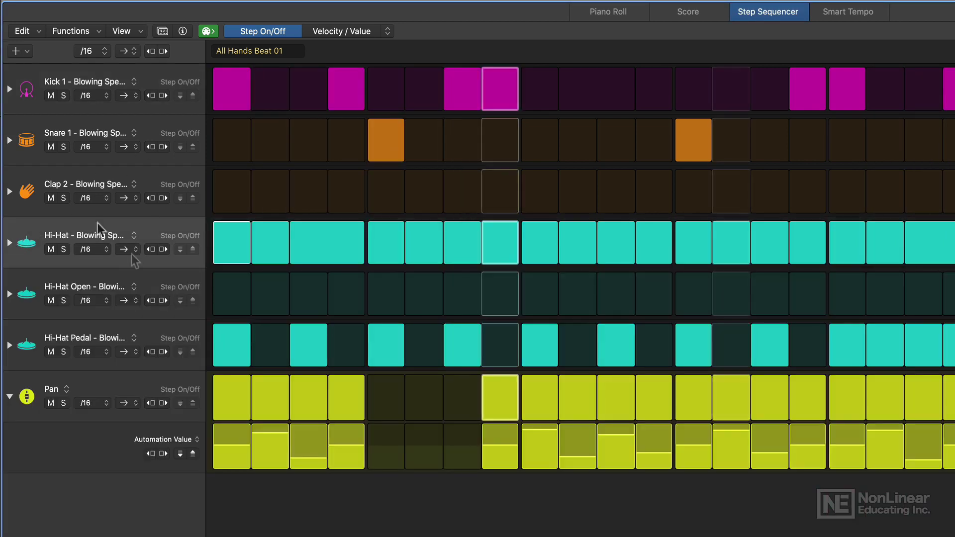
left_click(135, 250)
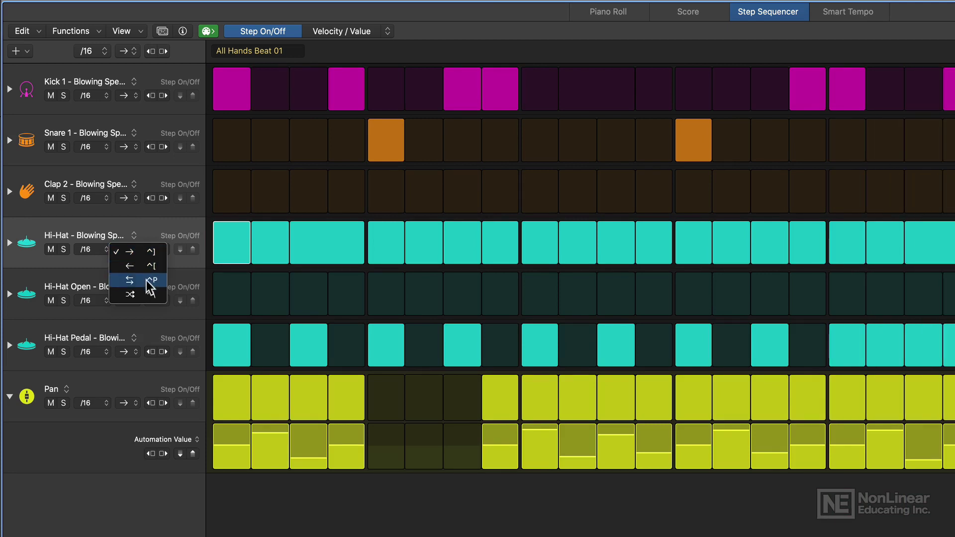
left_click(145, 269)
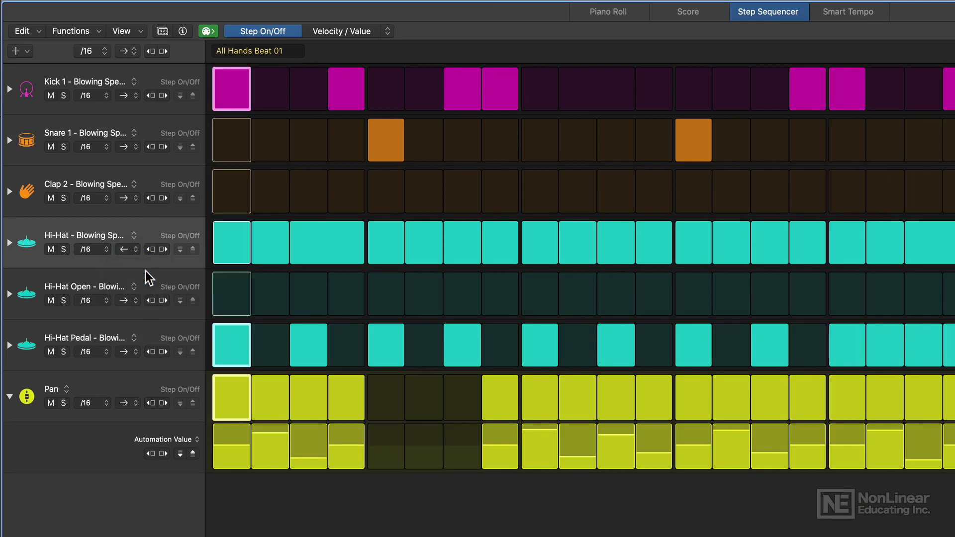
left_click_drag(235, 254, 234, 246)
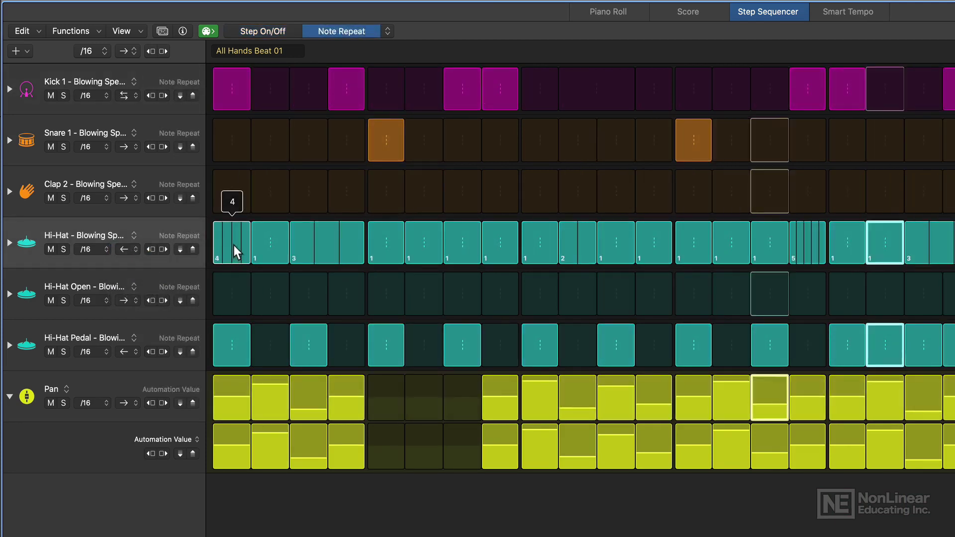
left_click_drag(548, 262, 548, 258)
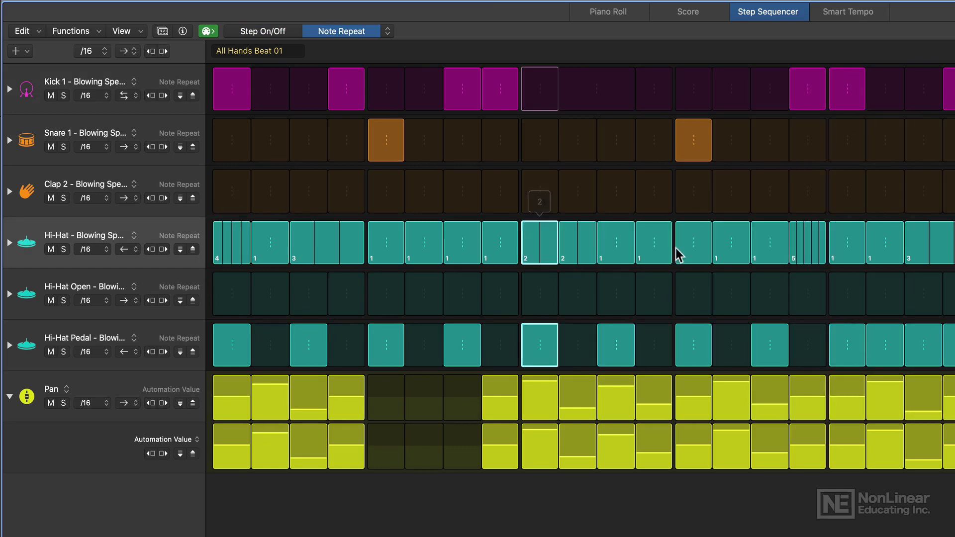
- Lower the chance of several Hi-Hat steps to 53%, 54%, 48%, 41%, 39% and 57%
left_click_drag(772, 252, 772, 249)
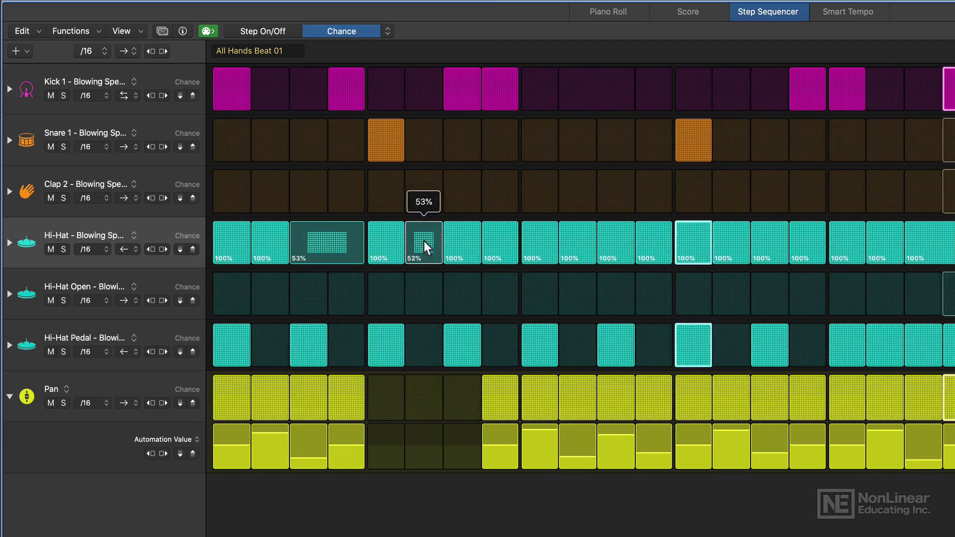
left_click_drag(424, 241, 424, 239)
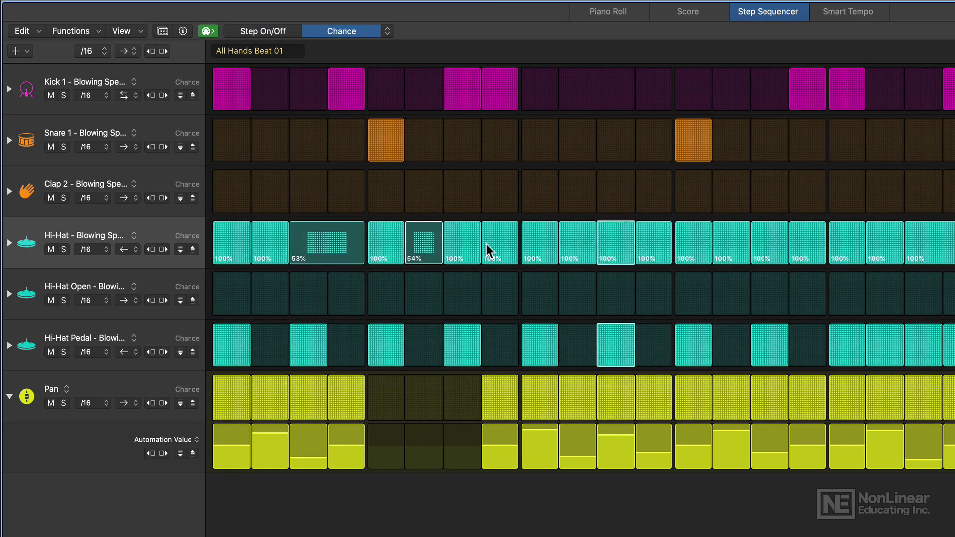
left_click_drag(487, 243, 494, 244)
left_click_drag(614, 248, 570, 247)
left_click_drag(727, 239, 743, 239)
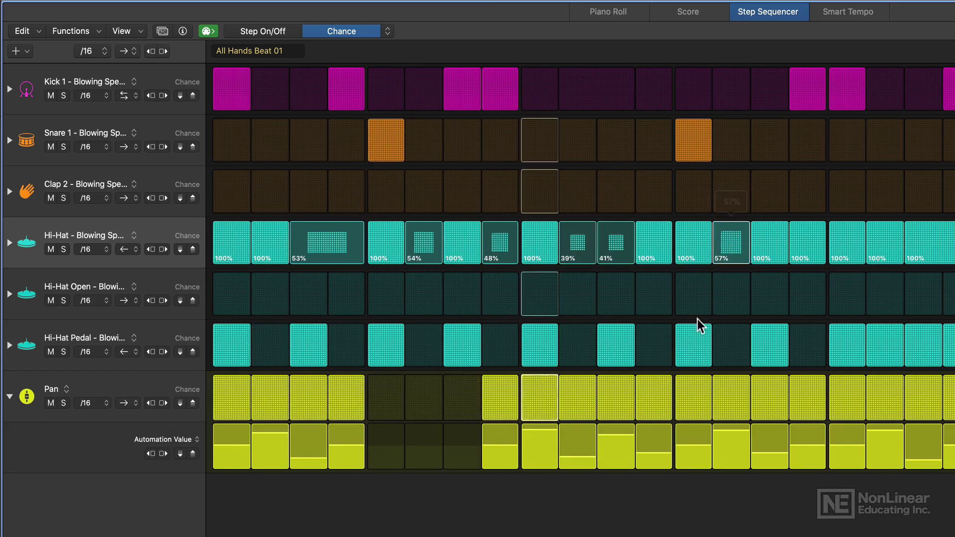
- Lower chance on Hi-Hat Pedal steps to 52% and 55%, and on a Pan step
left_click_drag(697, 328, 694, 345)
left_click_drag(616, 411, 615, 402)
left_click_drag(548, 347, 547, 345)
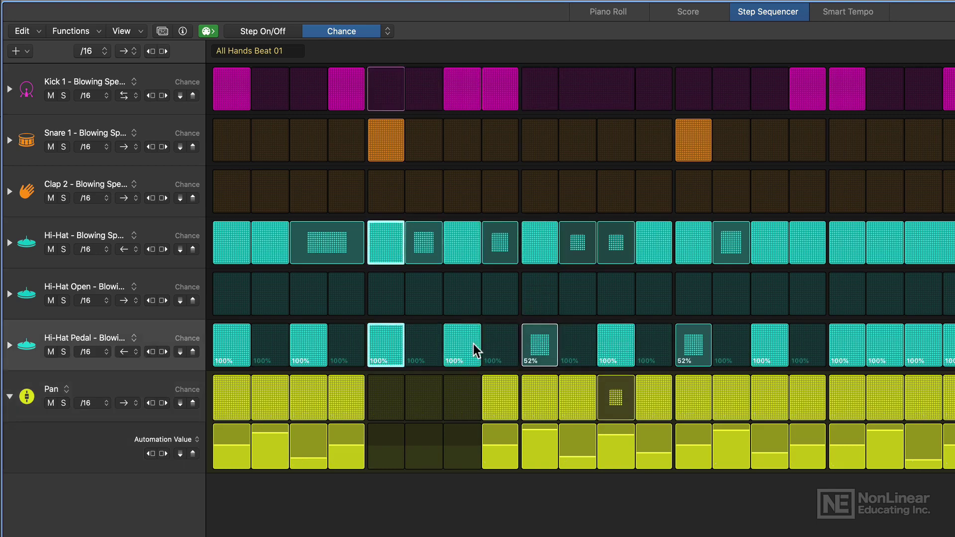
left_click_drag(473, 345, 473, 345)
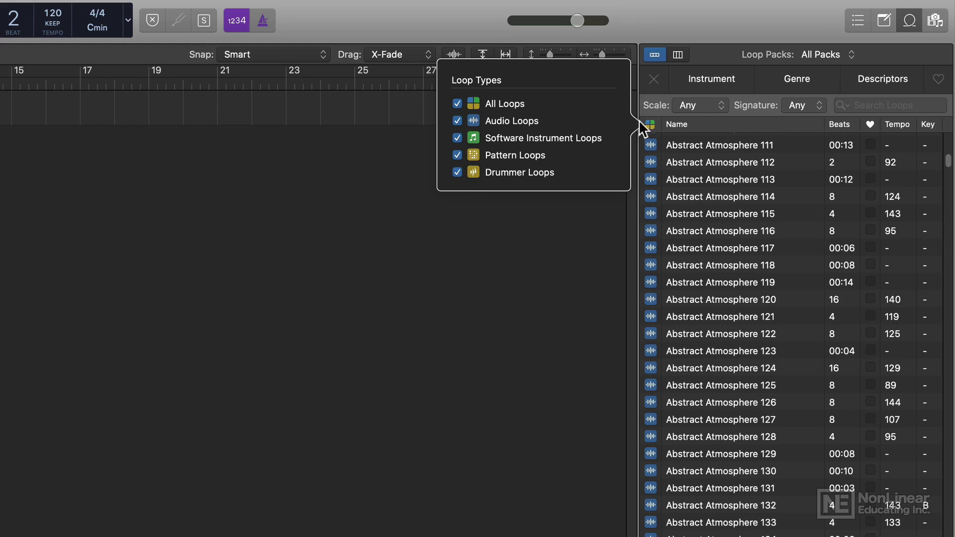
- Filter the Loop Browser to Pattern Loops only and drag All Hands Beat 02 to bar 1
left_click(557, 154, "super")
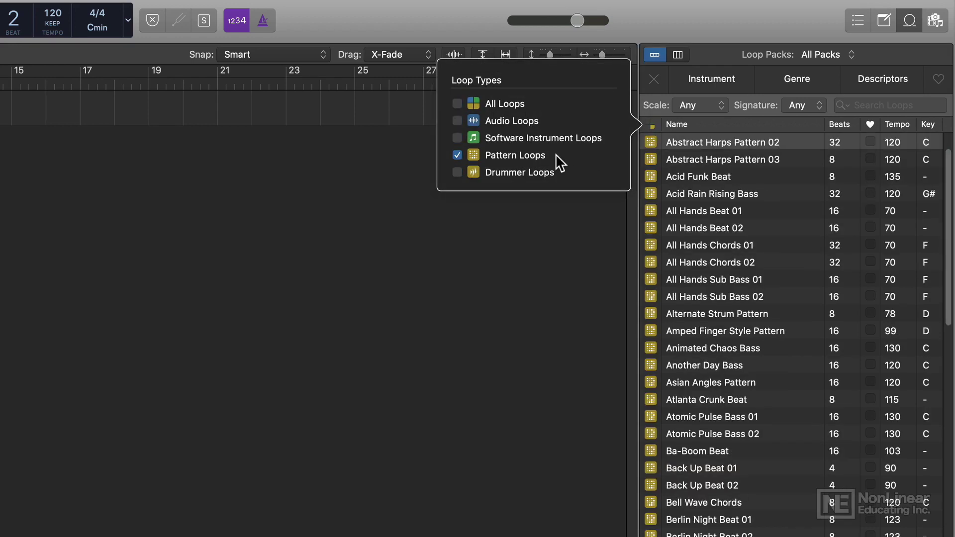
left_click(744, 210)
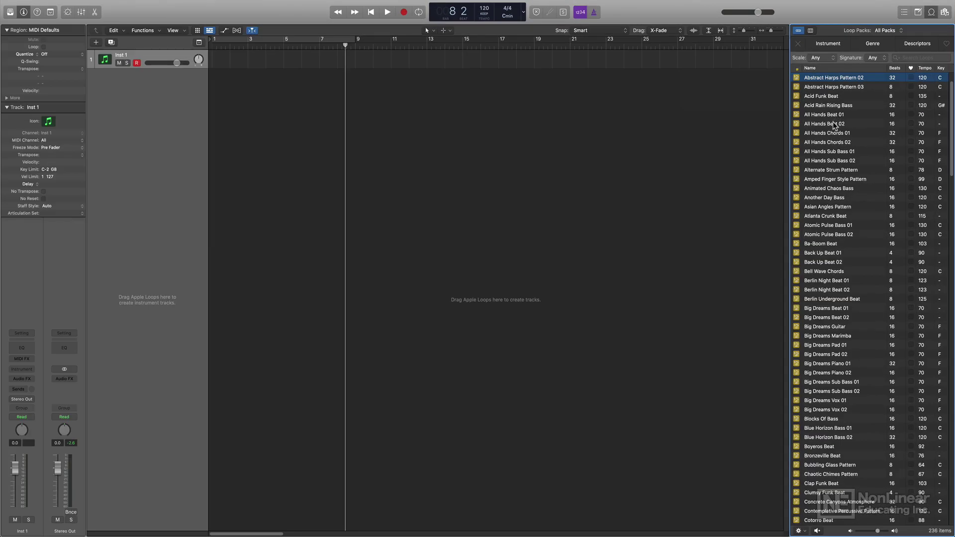
left_click_drag(835, 126, 270, 148)
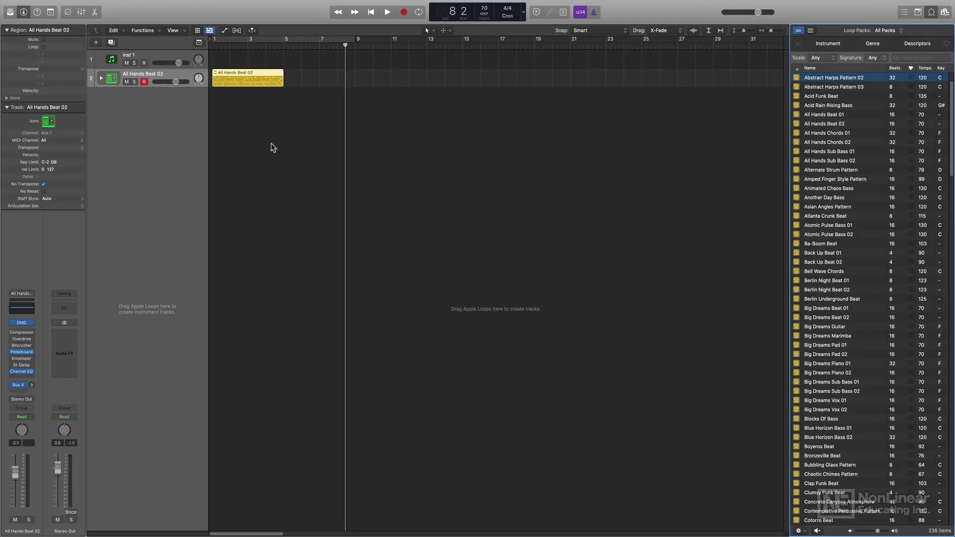
- Zoom to the new All Hands Beat 02 region and open it in the Step Sequencer
key("z")
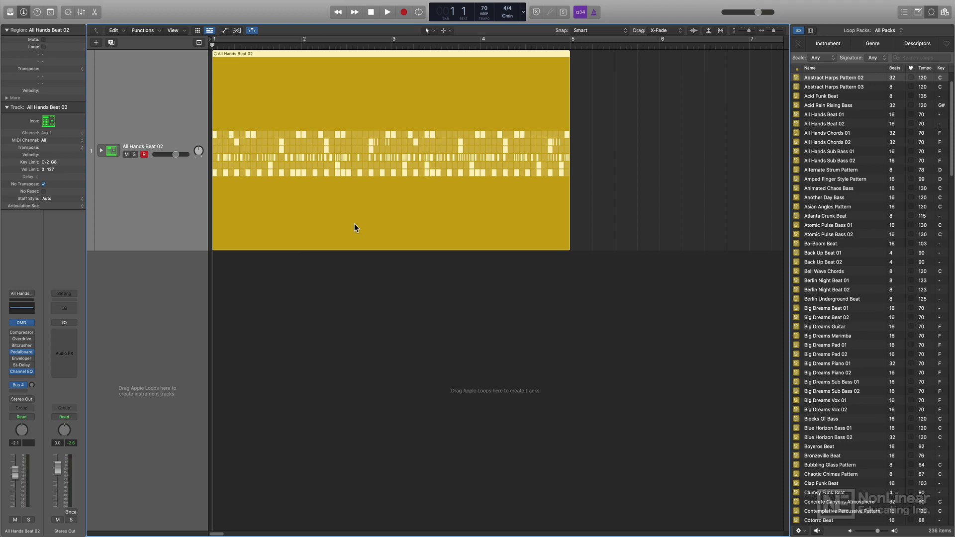
double_click(354, 228)
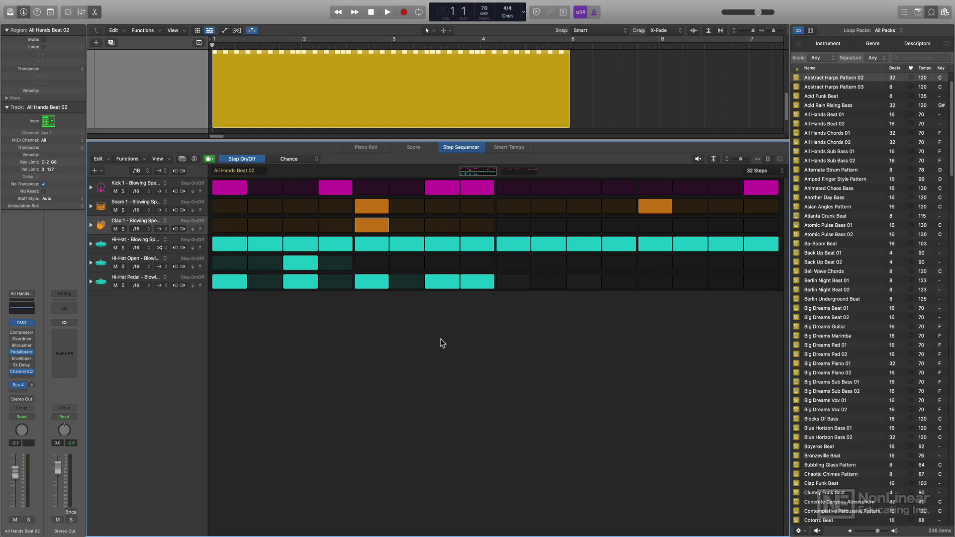
- Make the Step Sequencer rows taller so they fill the editor height
key("super+Down")
key("super+Up")
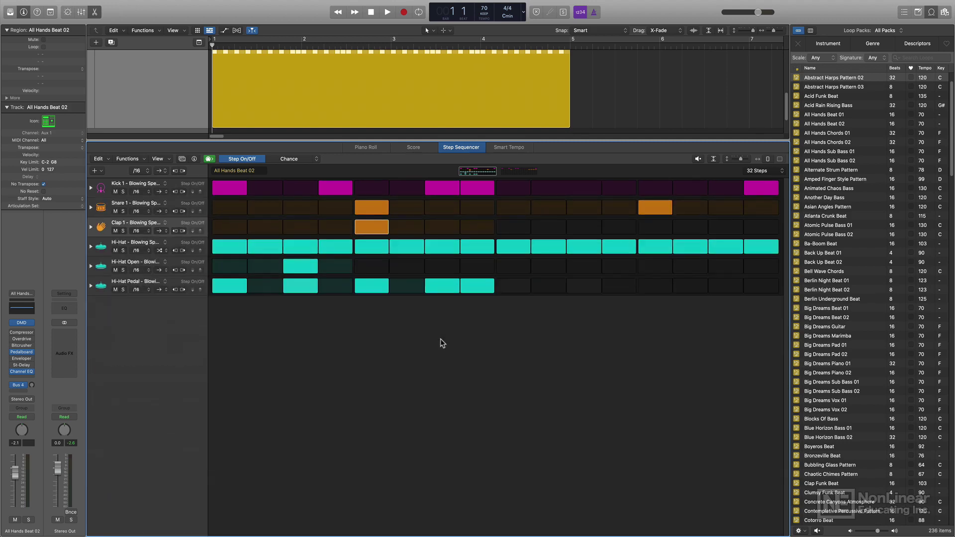
key("super+Down")
key("super+Up")
key("super+Down")
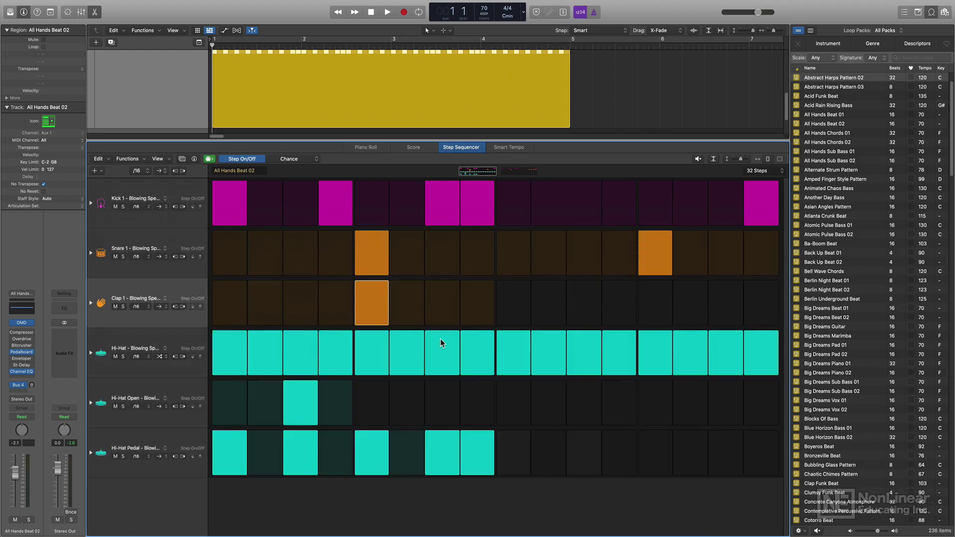
key("super+Up")
key("super+Down")
key("super+Up")
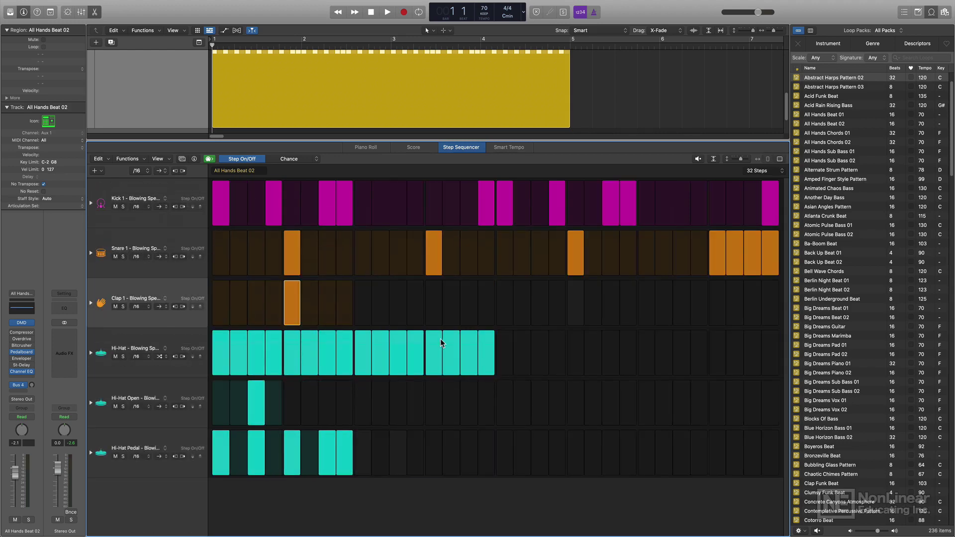
key("super+Down")
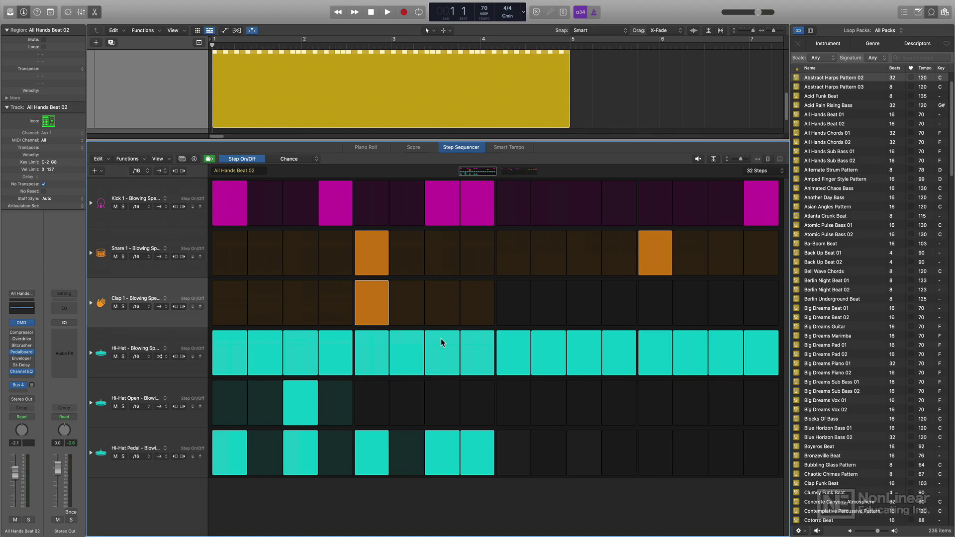
- Show all 32 pattern steps at once and zoom out the Tracks area
left_click(531, 173)
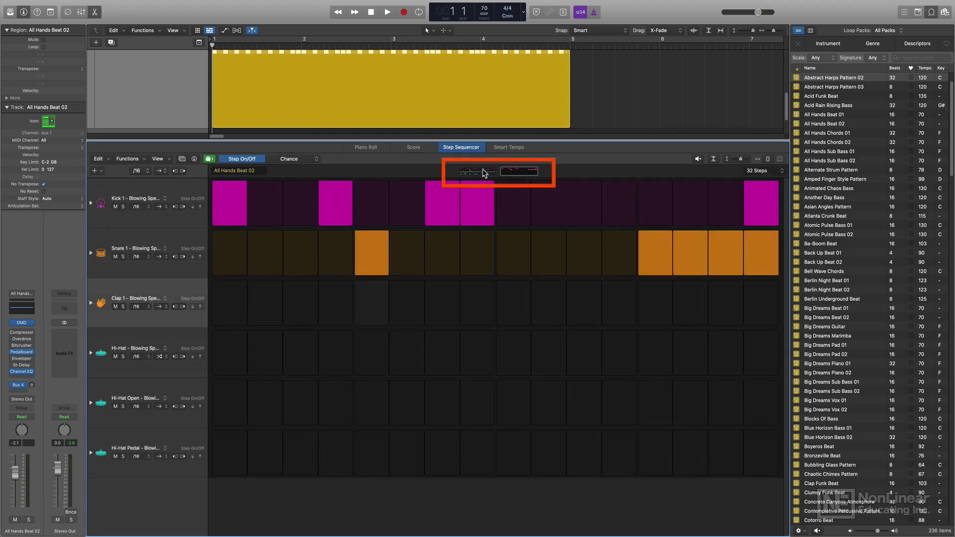
left_click(485, 172)
left_click(519, 172)
key("super+Left")
key("super+Right")
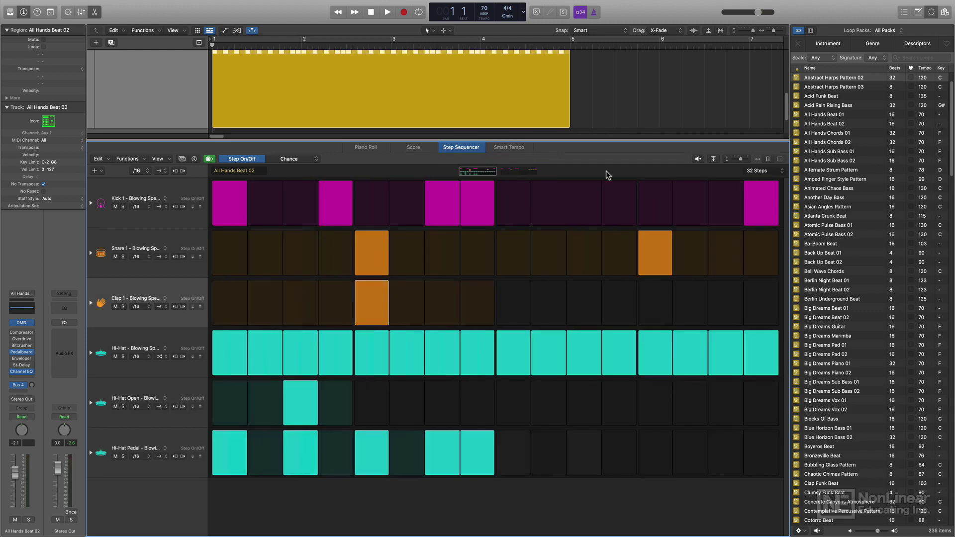
key("super+Left")
key("super+Right")
key("super+Left")
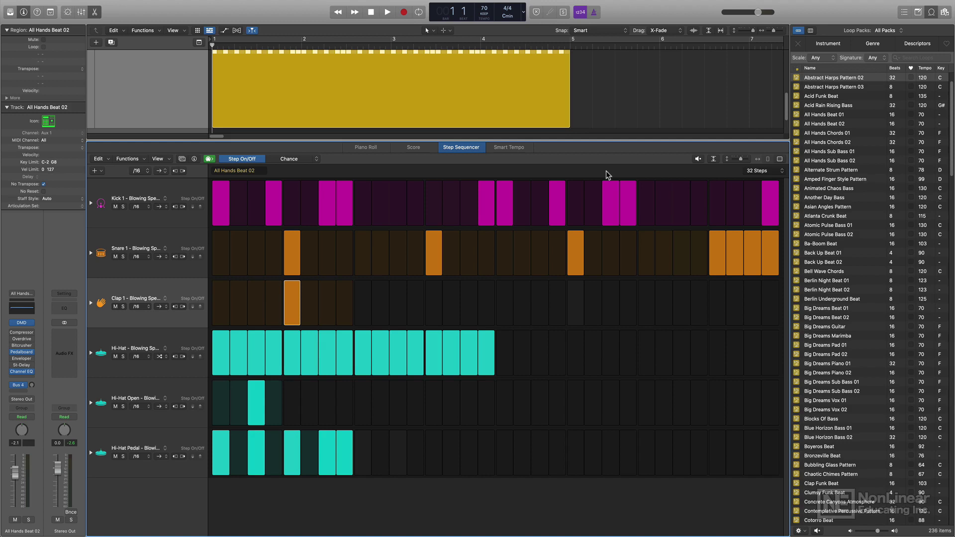
key("z")
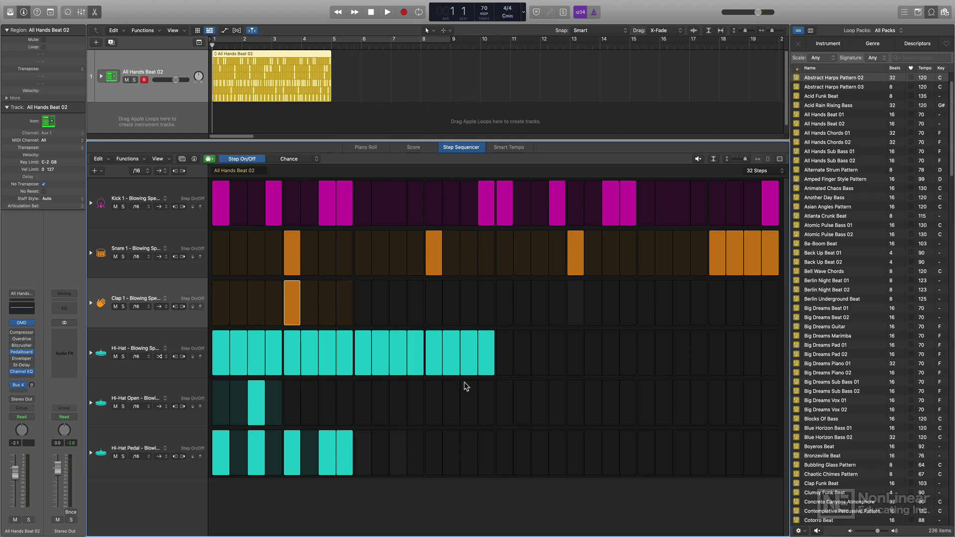
- Preview the All Hands Chords 02 pattern, then play it back with the beat loop
key("space")
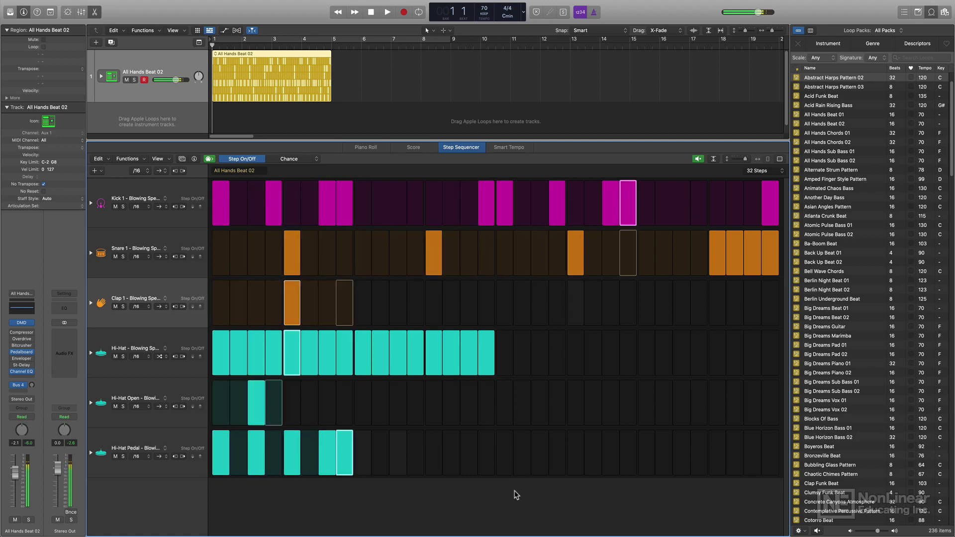
key("space")
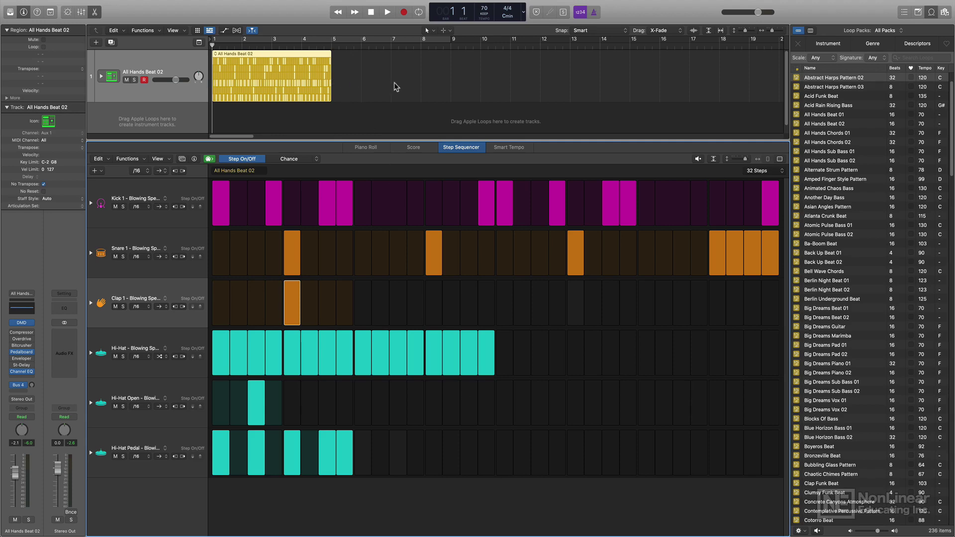
key("space")
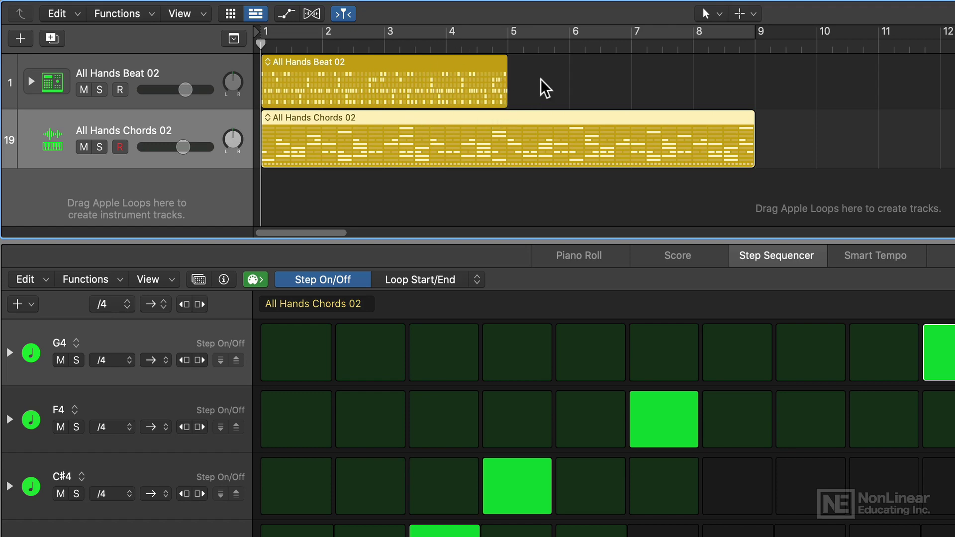
- Play beat and chords together, then loop-preview the All Hands Beat 02 pattern in the Step Sequencer
key("space")
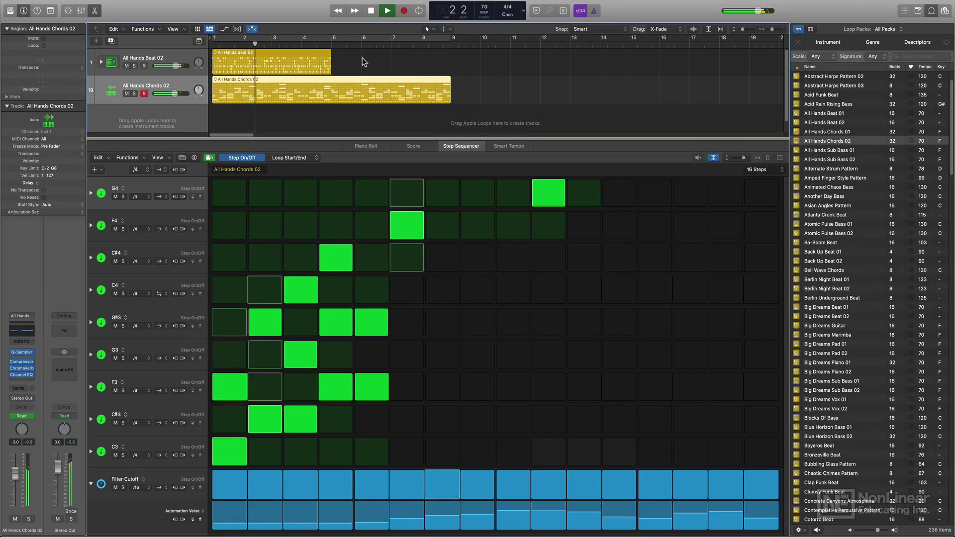
key("space")
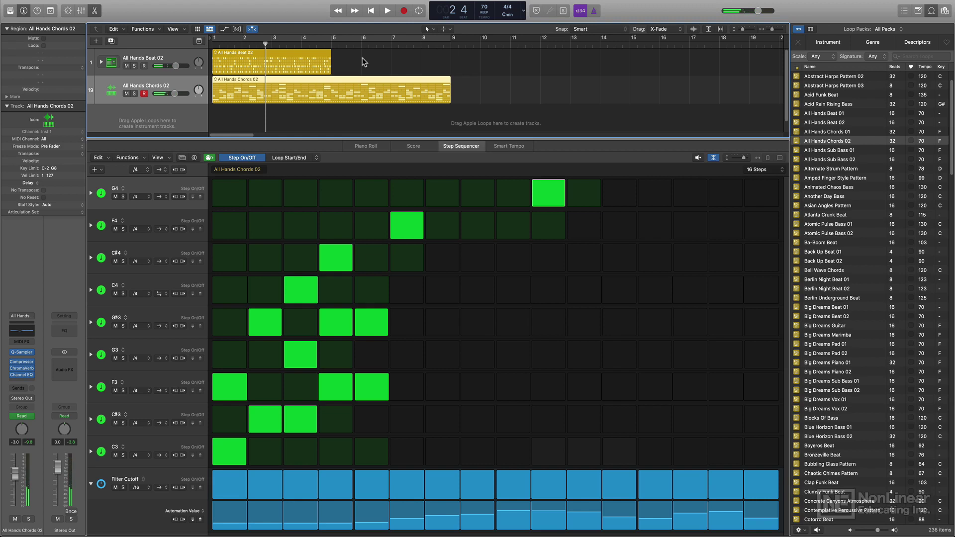
left_click(301, 63)
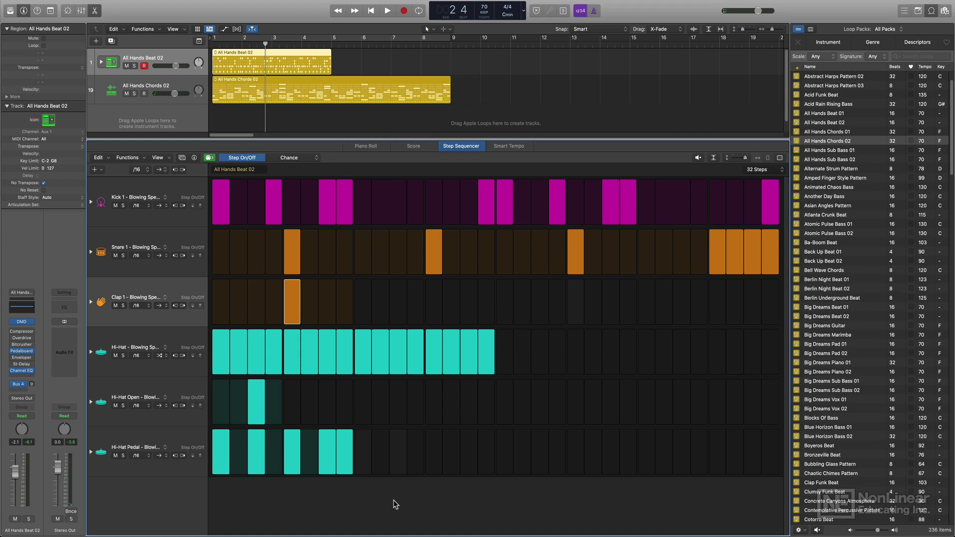
key("alt+space")
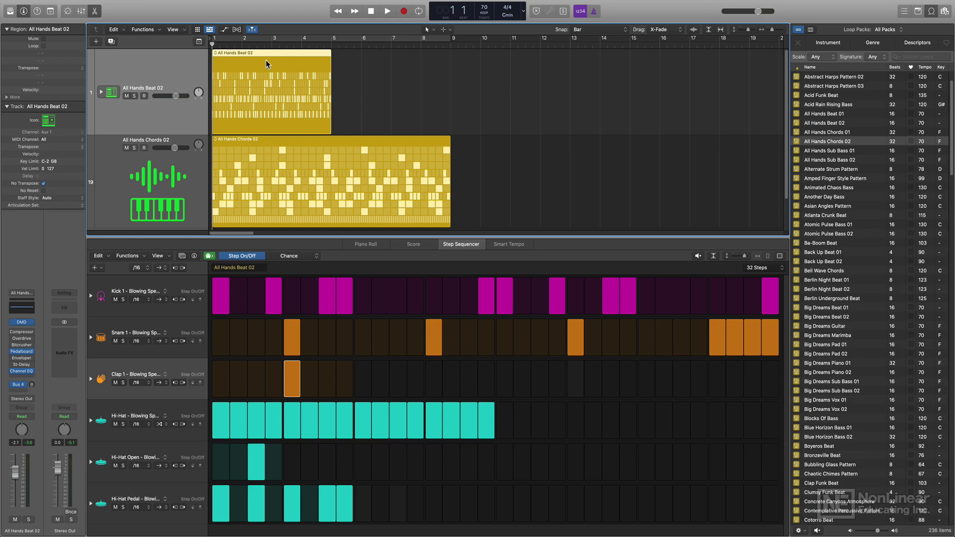
- Repeat the beat region to bar 5 and add a clap at step 8 and kicks at steps 12 and 28
key("super+r")
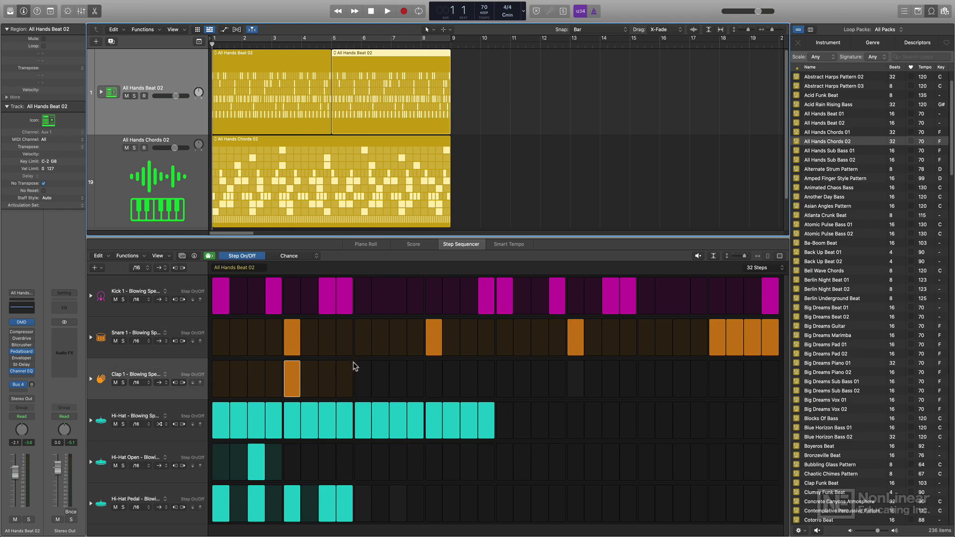
left_click(343, 378)
left_click(416, 298)
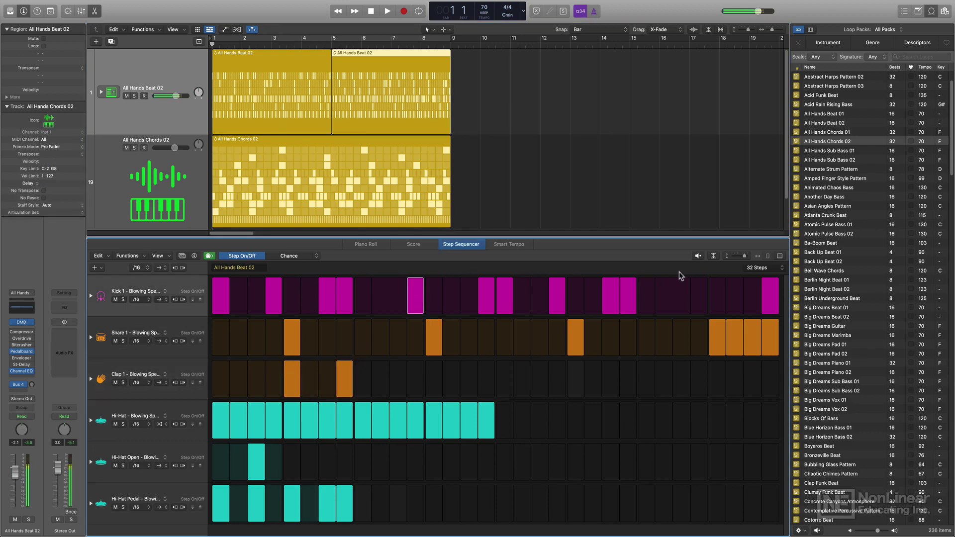
left_click(699, 299)
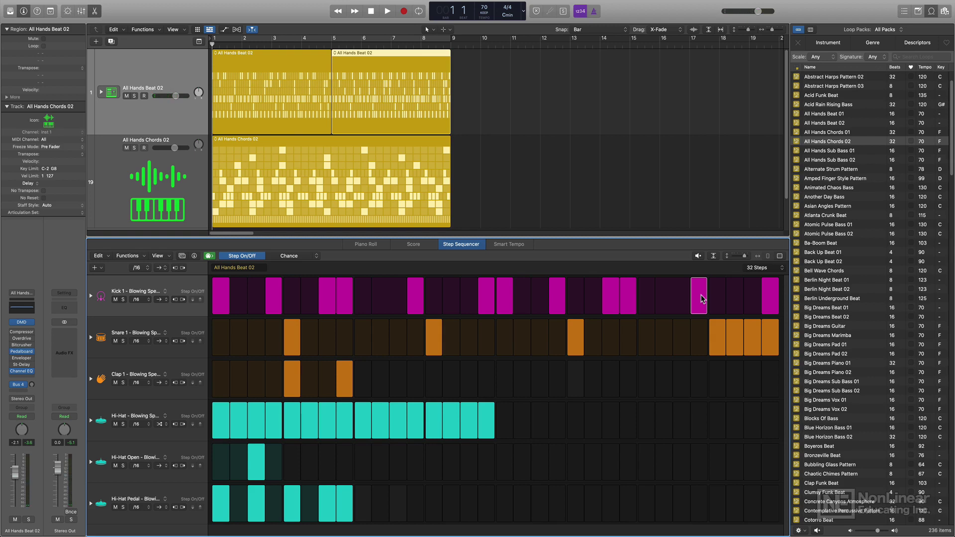
left_click(416, 294)
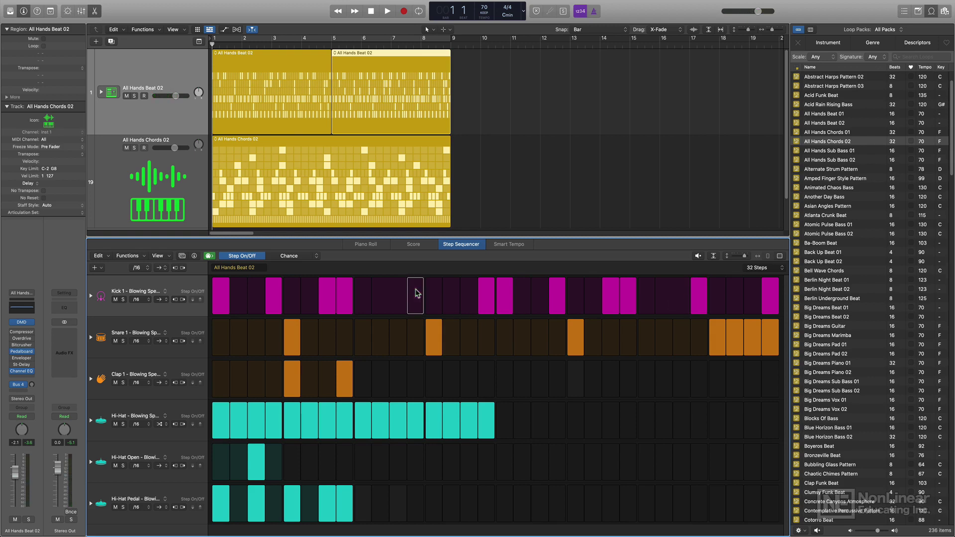
left_click(416, 295)
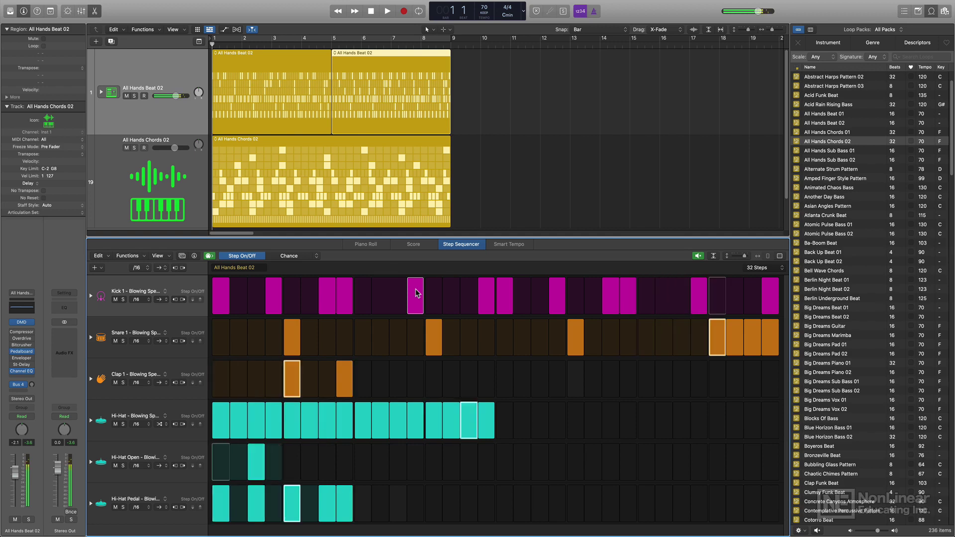
- Stop the pattern preview, try the row-height and step-width zoom controls, then play the arrangement
left_click(698, 255)
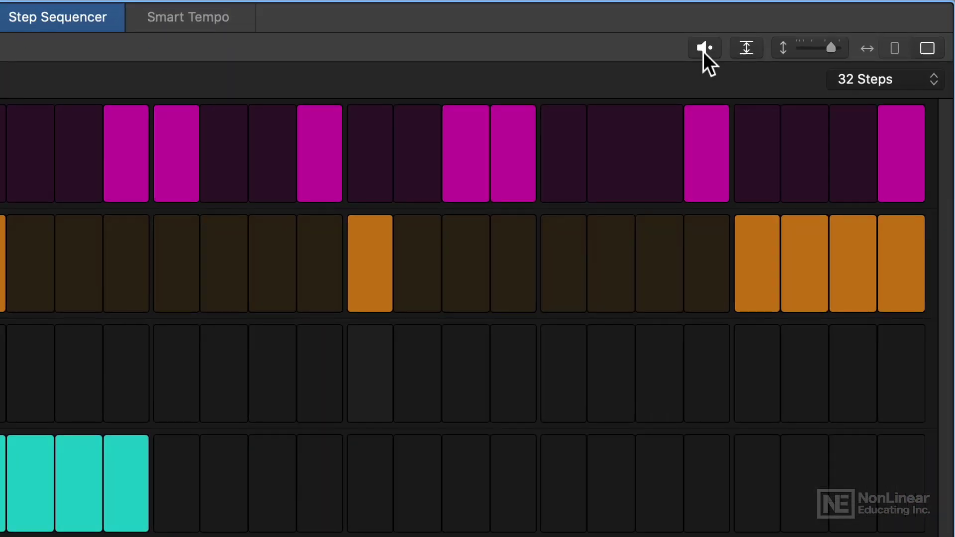
left_click(757, 49)
left_click(757, 48)
mouse_move(828, 47)
left_mouse_down()
mouse_move(810, 50)
mouse_move(832, 52)
left_mouse_up()
left_click(919, 47)
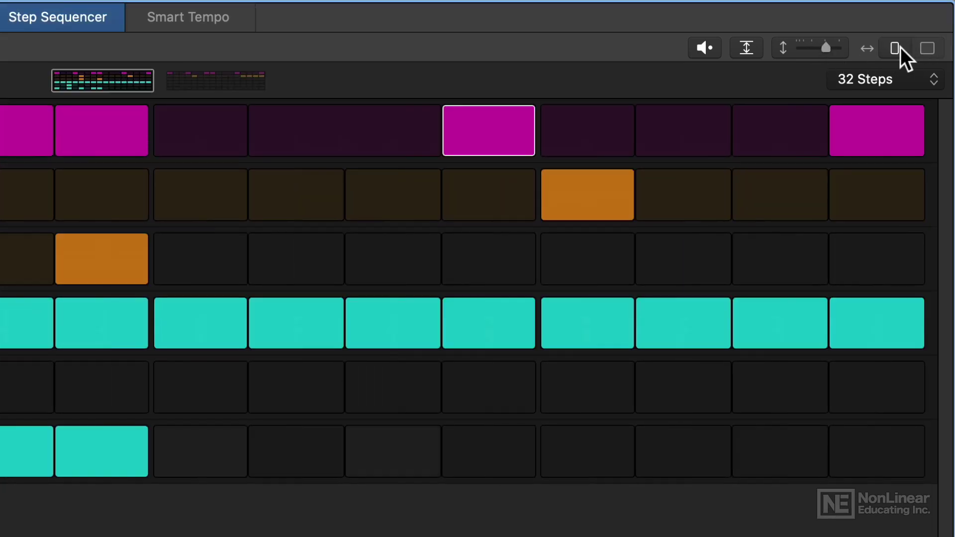
left_click(901, 48)
left_click(926, 48)
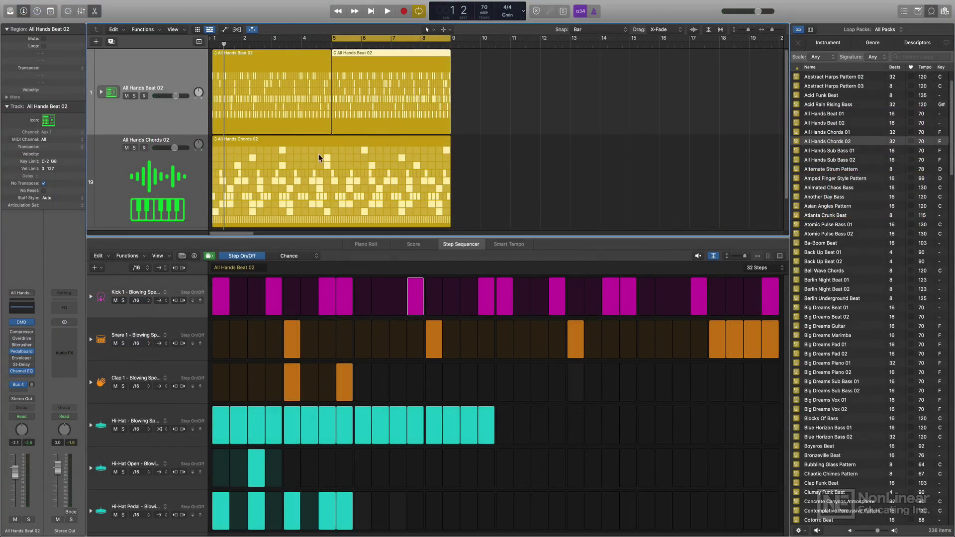
key("space")
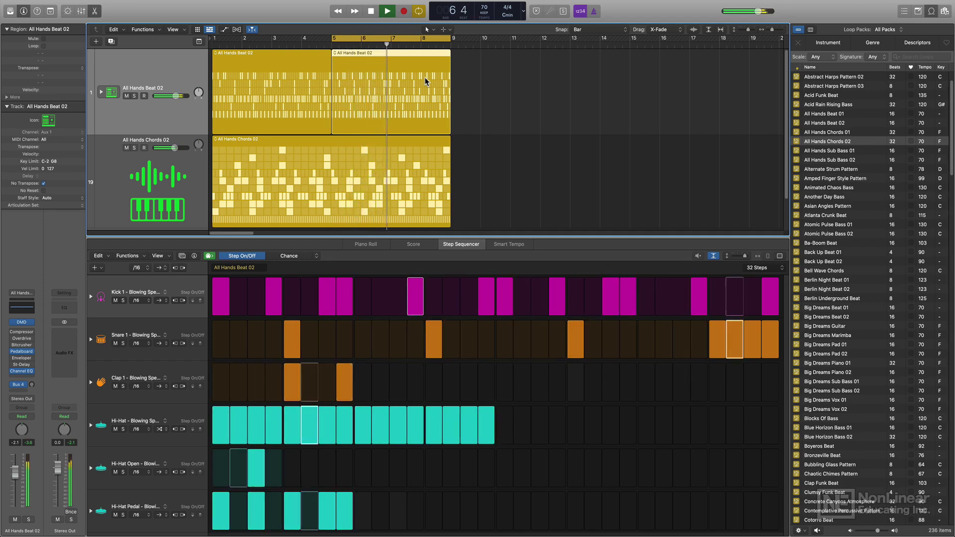
key("space")
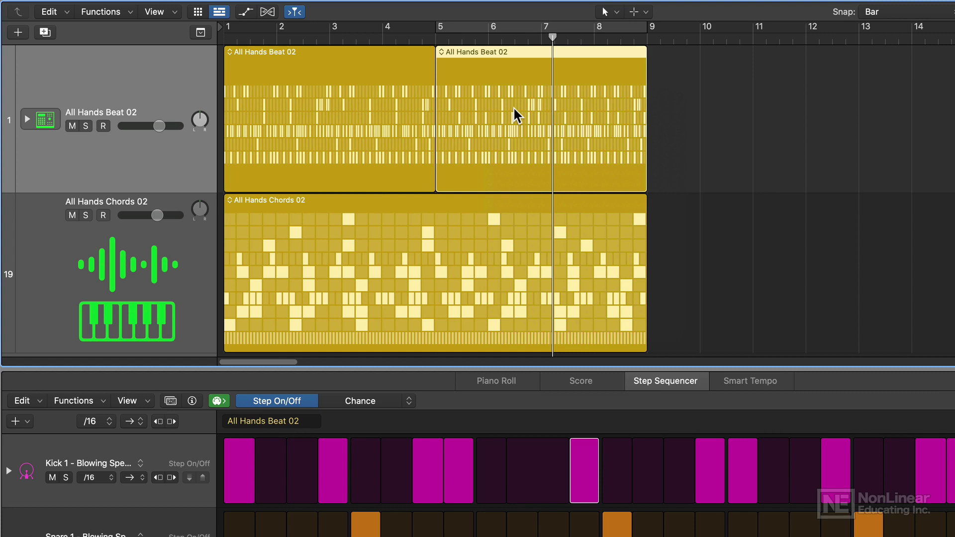
- Convert the second All Hands Beat 02 region at bar 5 to a MIDI region
right_click(514, 107)
mouse_move(608, 272)
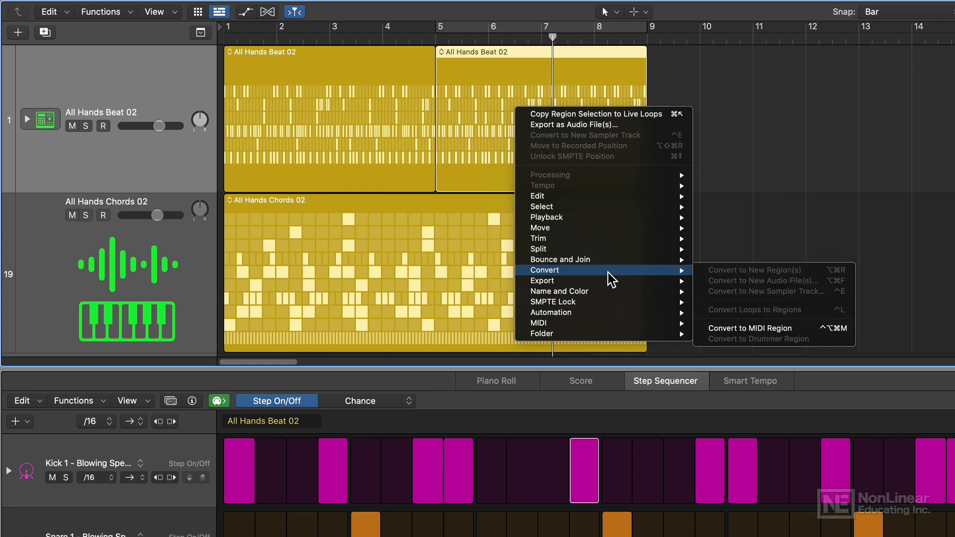
left_click(801, 328)
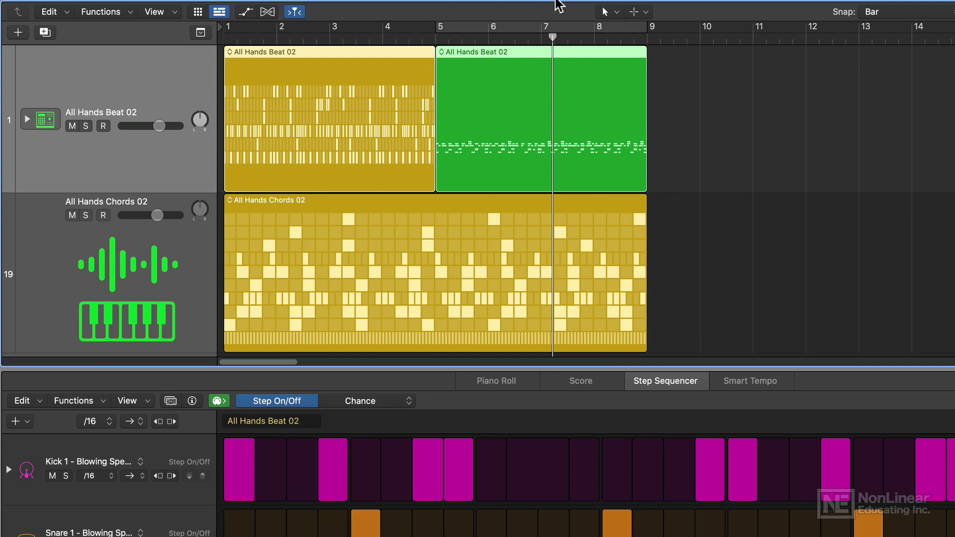
- Compare the original region's step pattern with the converted region's MIDI notes
left_click(689, 121)
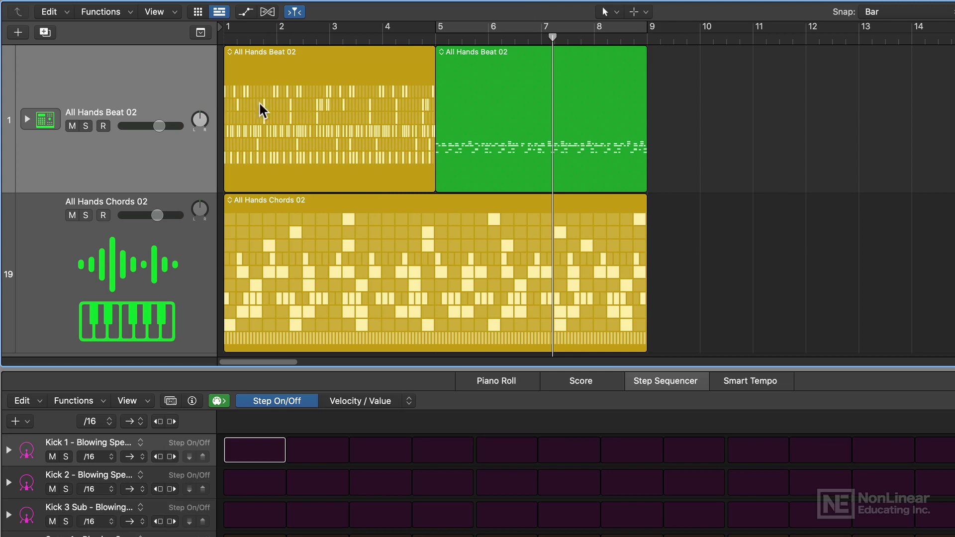
left_click(290, 101)
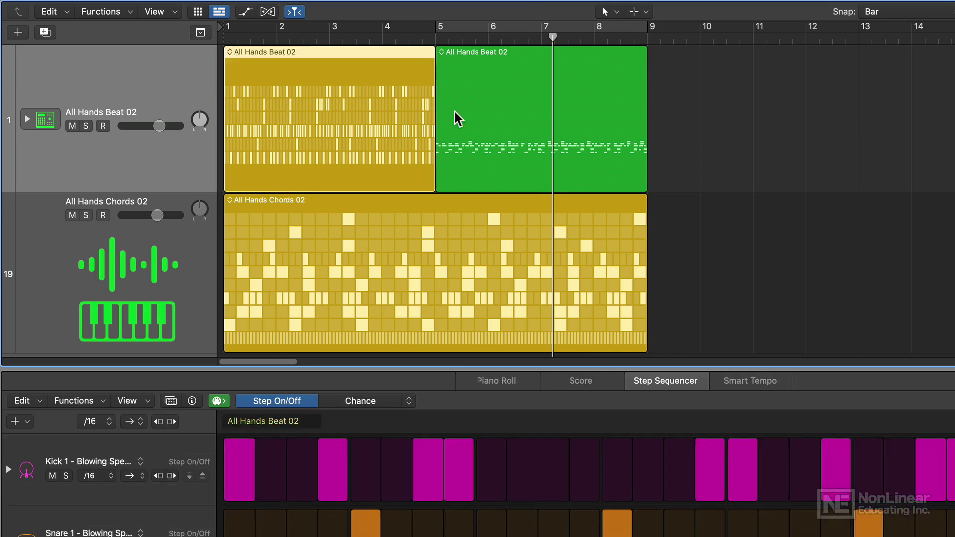
left_click(499, 109)
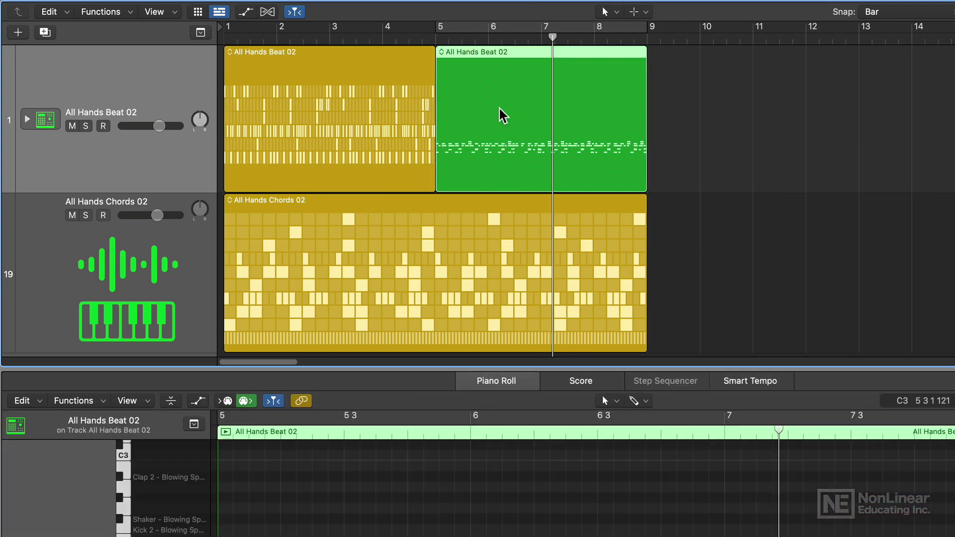
left_click(392, 91)
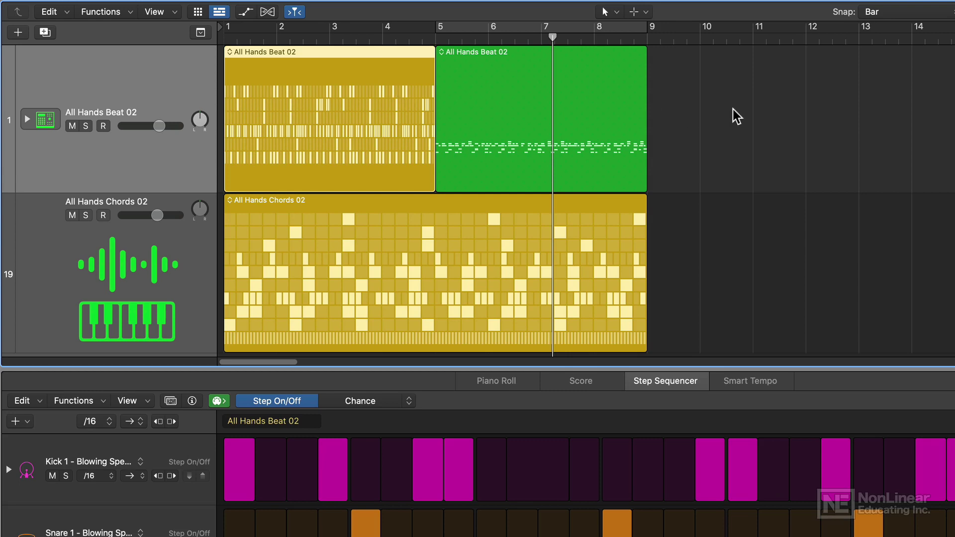